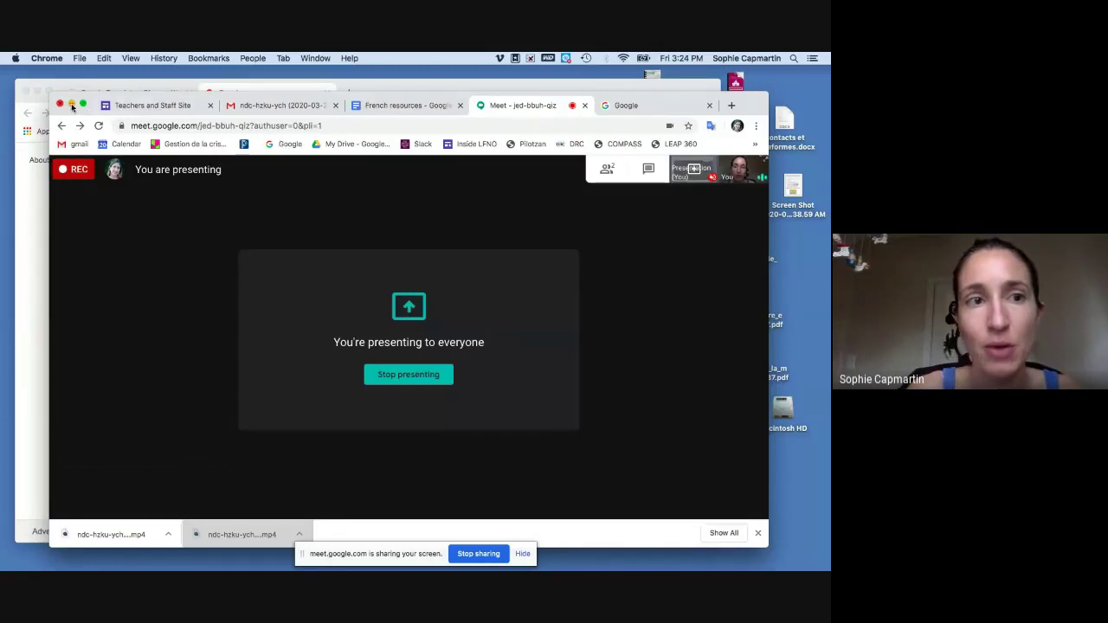
Minimize the video meeting window and bring the other browser window with the Google homepage to full screen
click(71, 105)
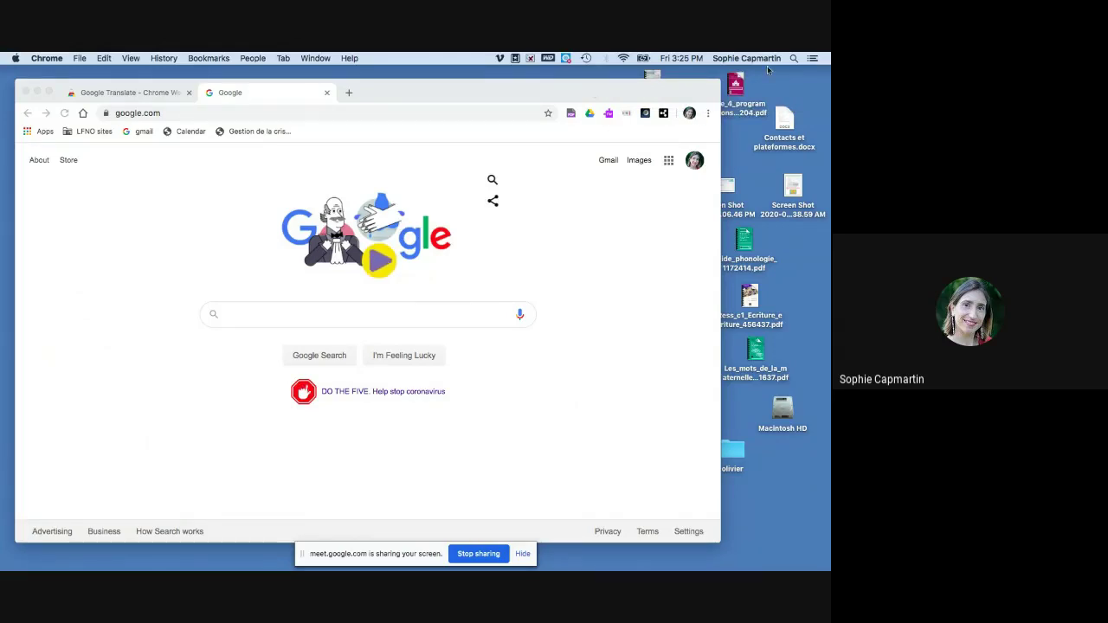
drag(715, 93, 748, 76)
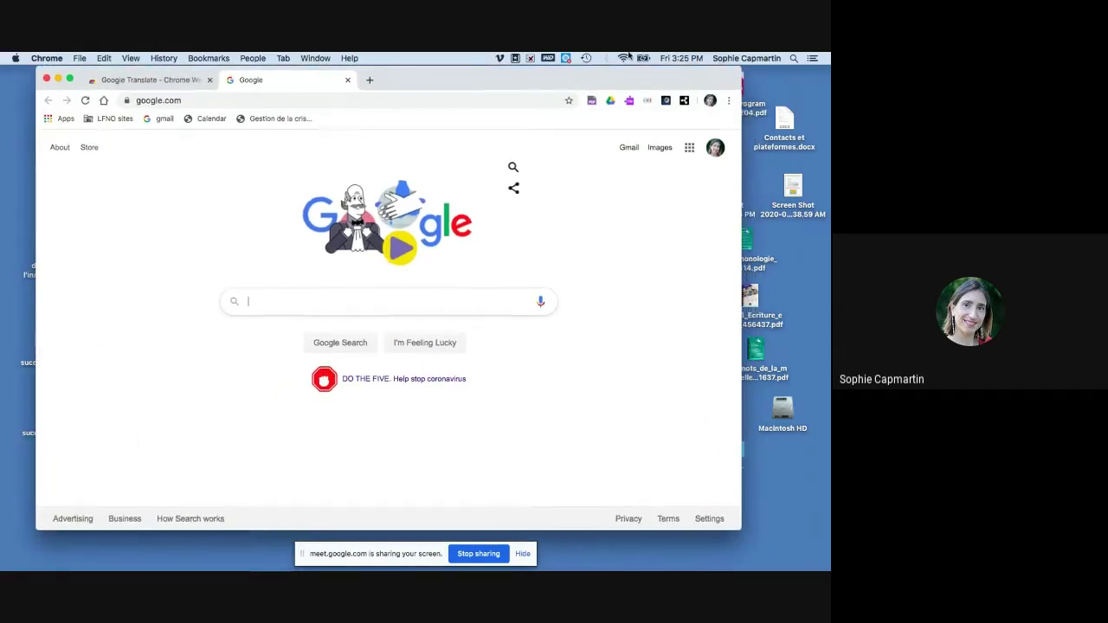
click(72, 79)
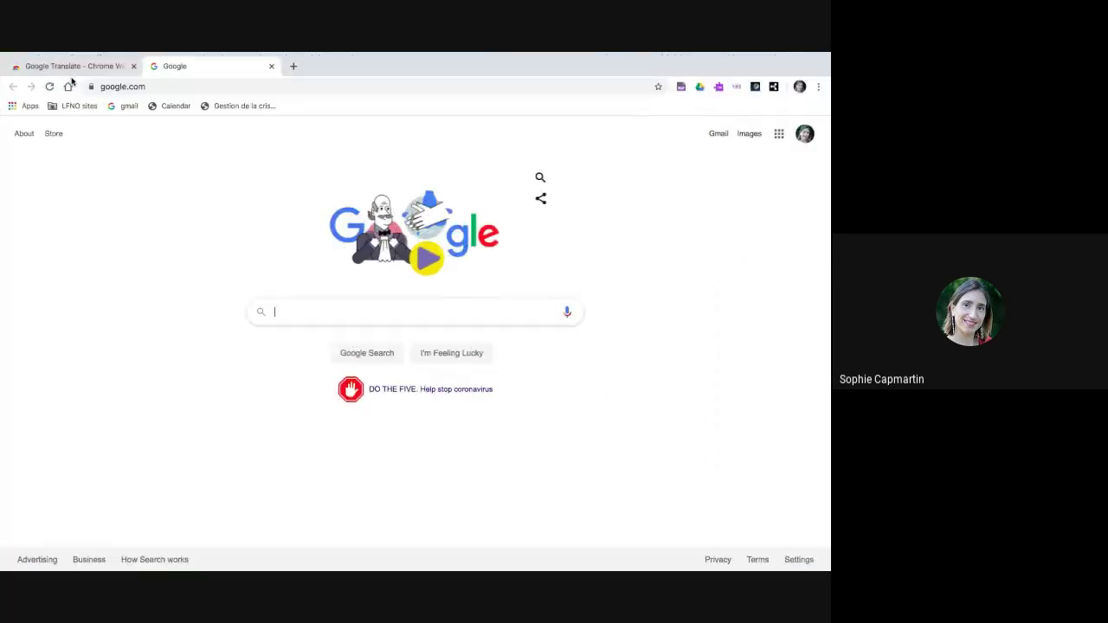
mouse_move(324, 549)
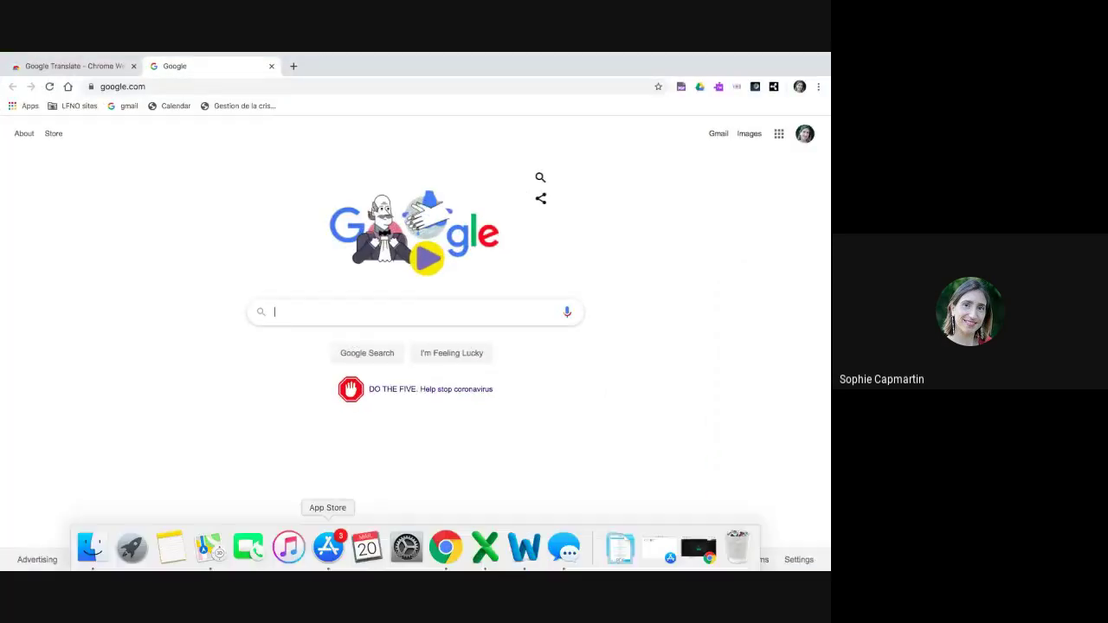
click(450, 545)
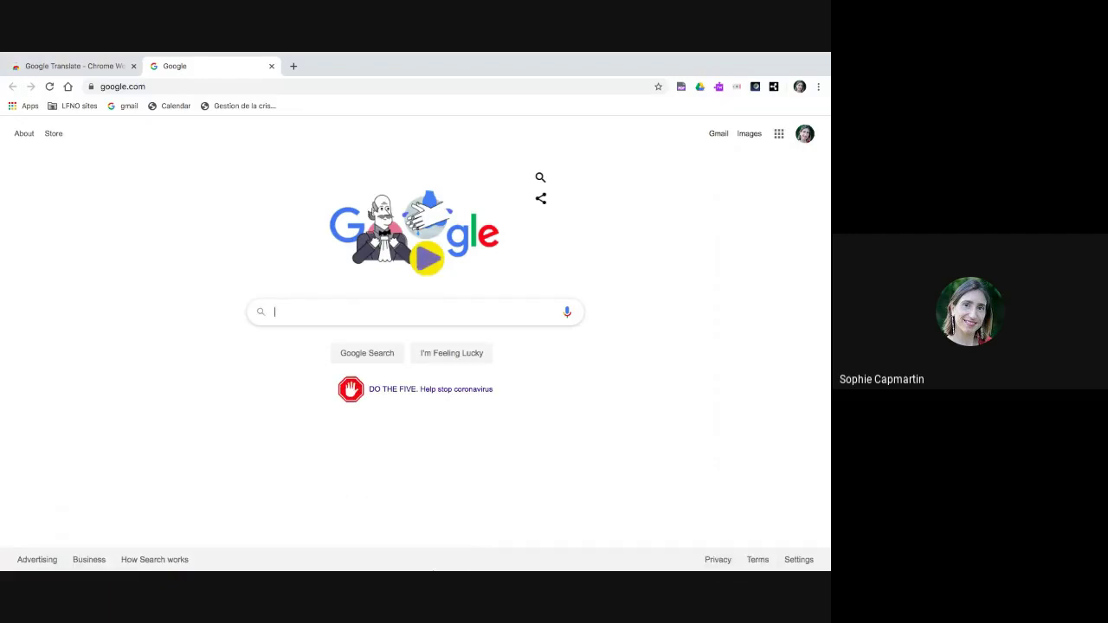
Sign out of the current Google account and continue to the Google homepage
click(804, 135)
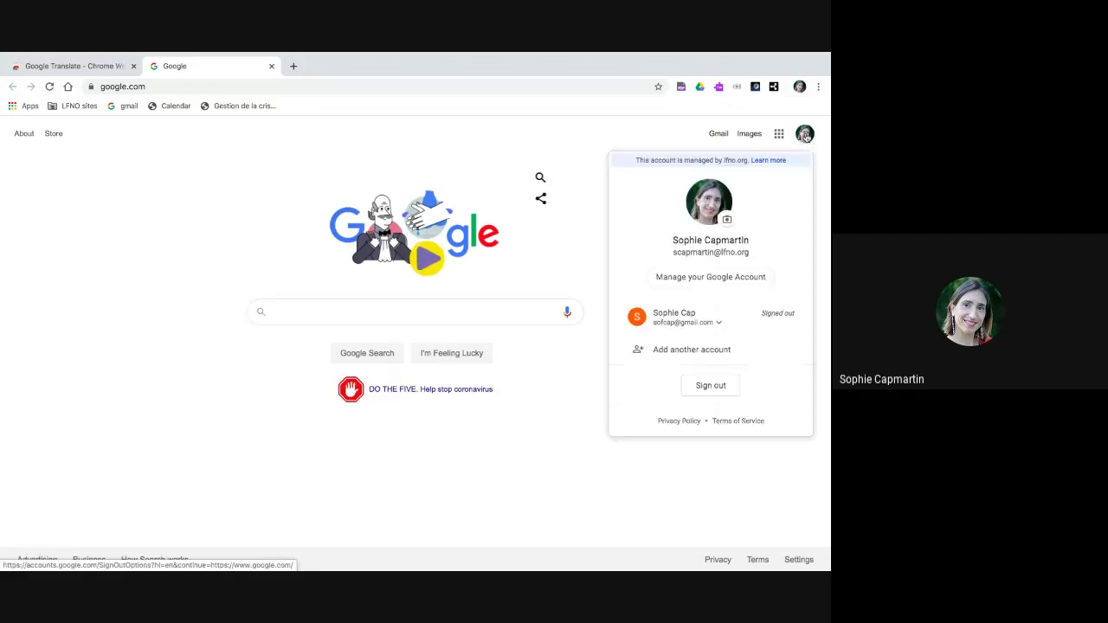
click(712, 386)
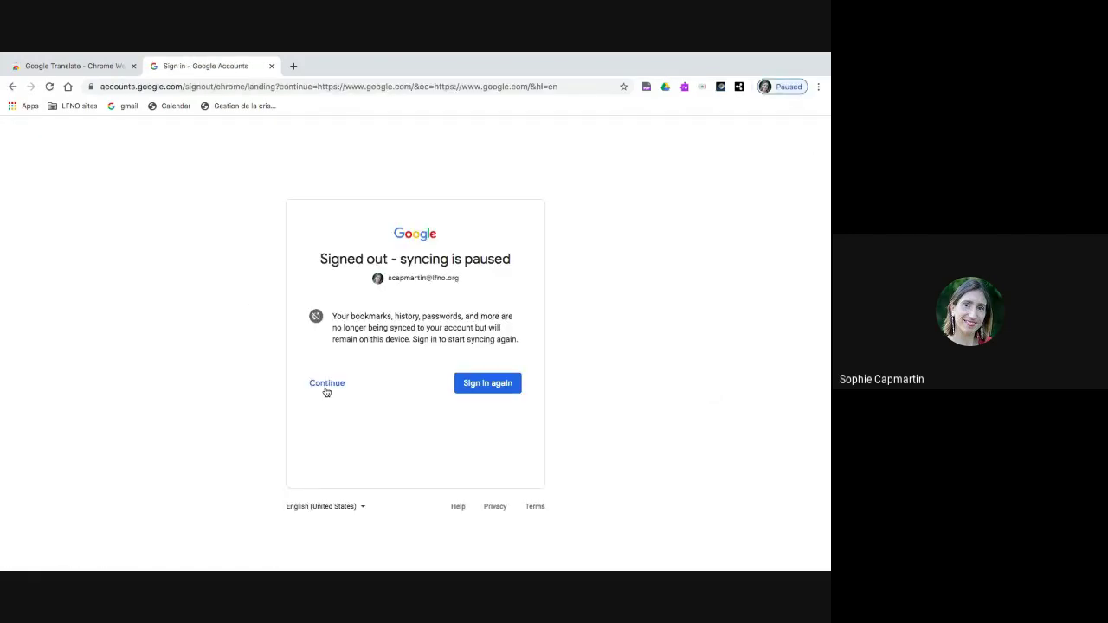
click(326, 384)
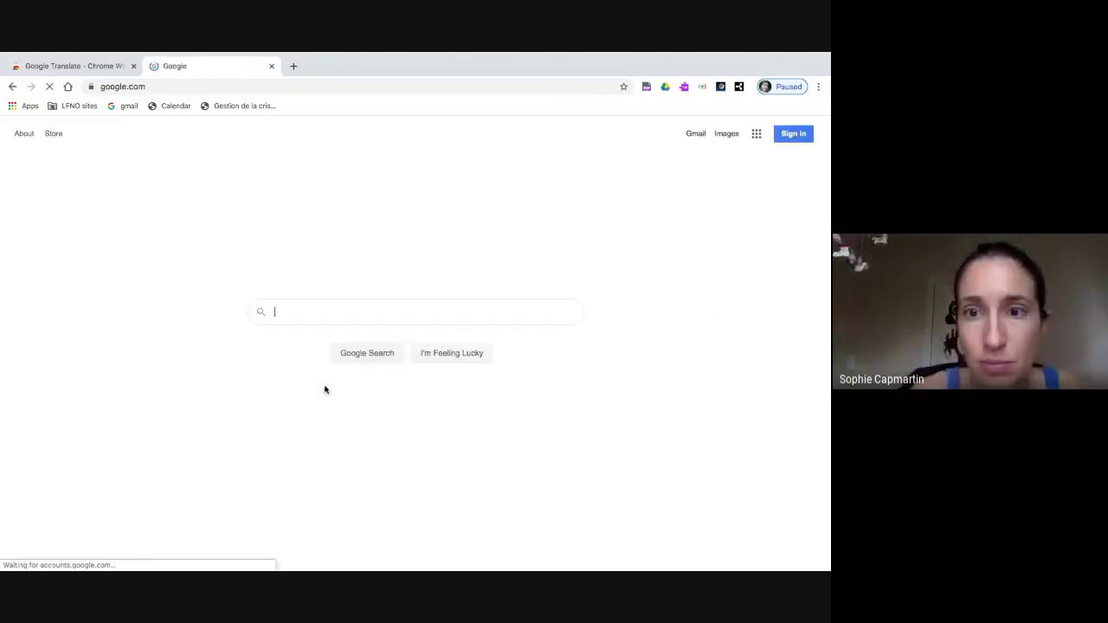
Sign in to Google again with the lfno.org school account, entering the account password
click(795, 137)
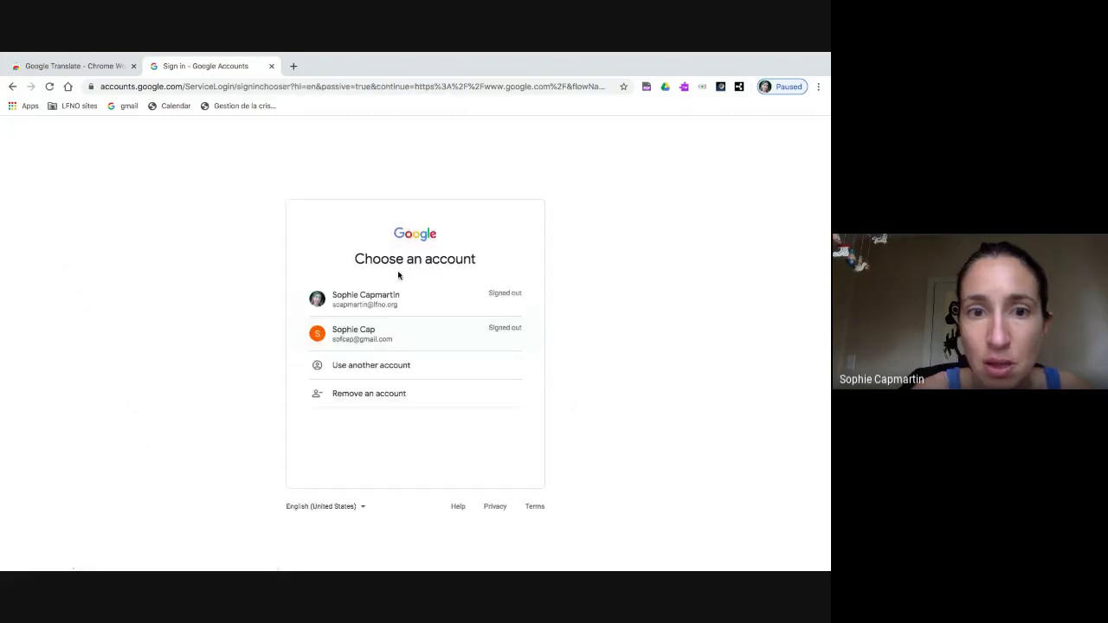
click(375, 302)
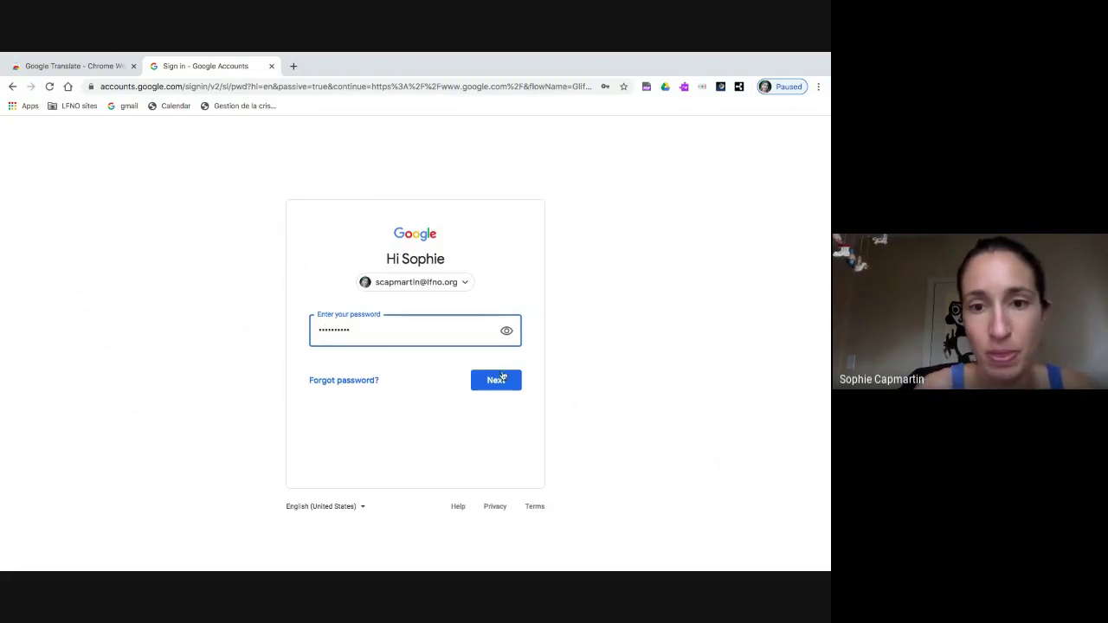
click(498, 380)
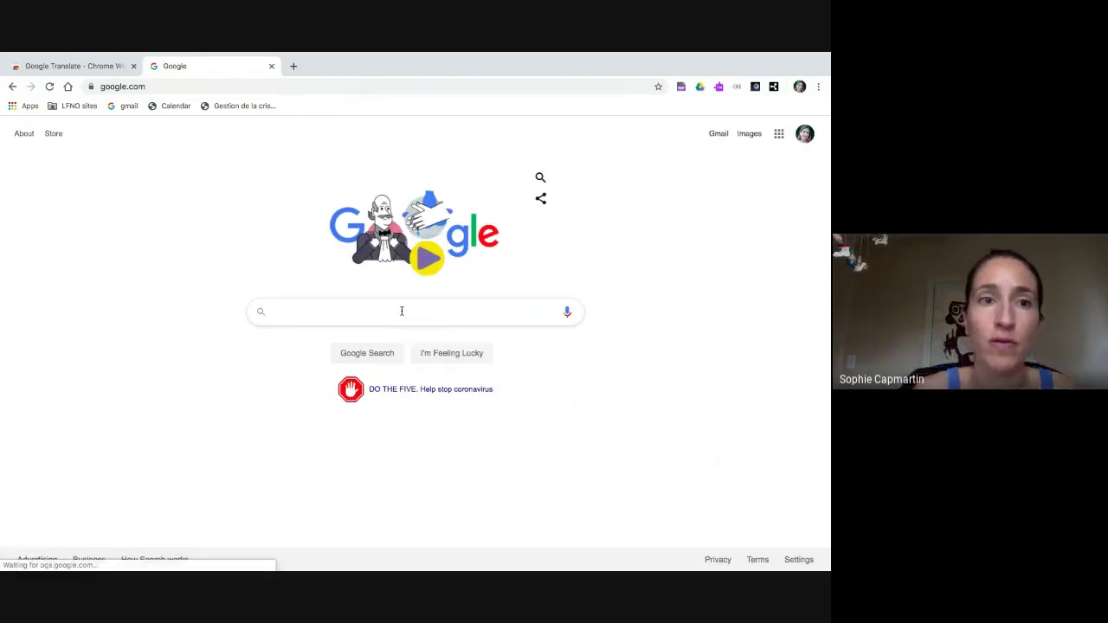
Search Google for the Chrome Google Translate extension and open its Chrome Web Store page
text(chro)
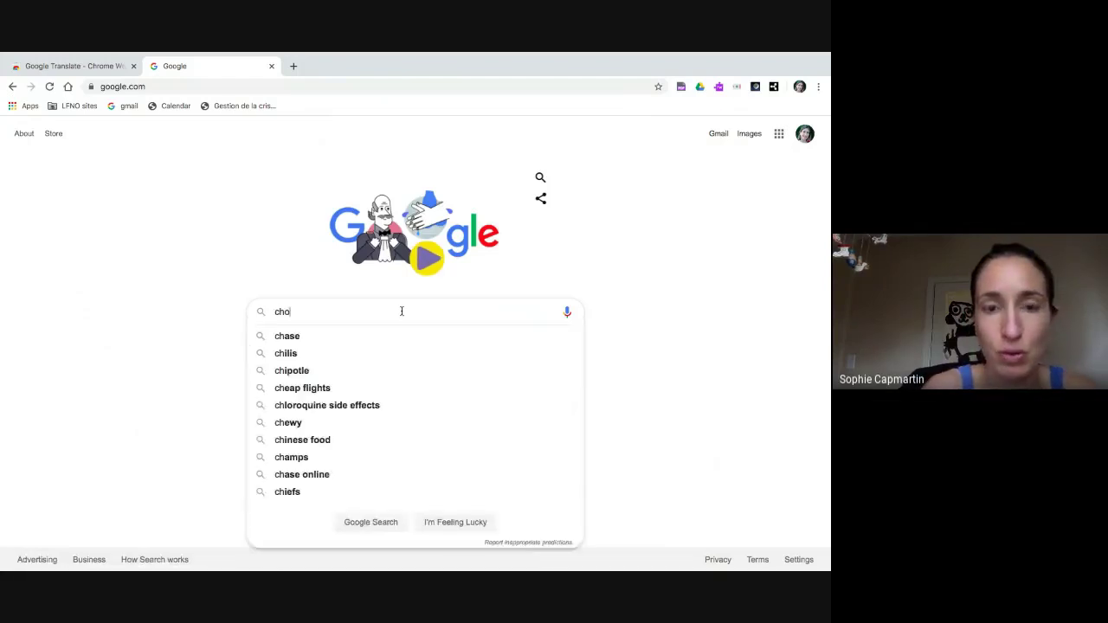
key(BackSpace)
key(BackSpace)
text(o)
key(BackSpace)
key(BackSpace)
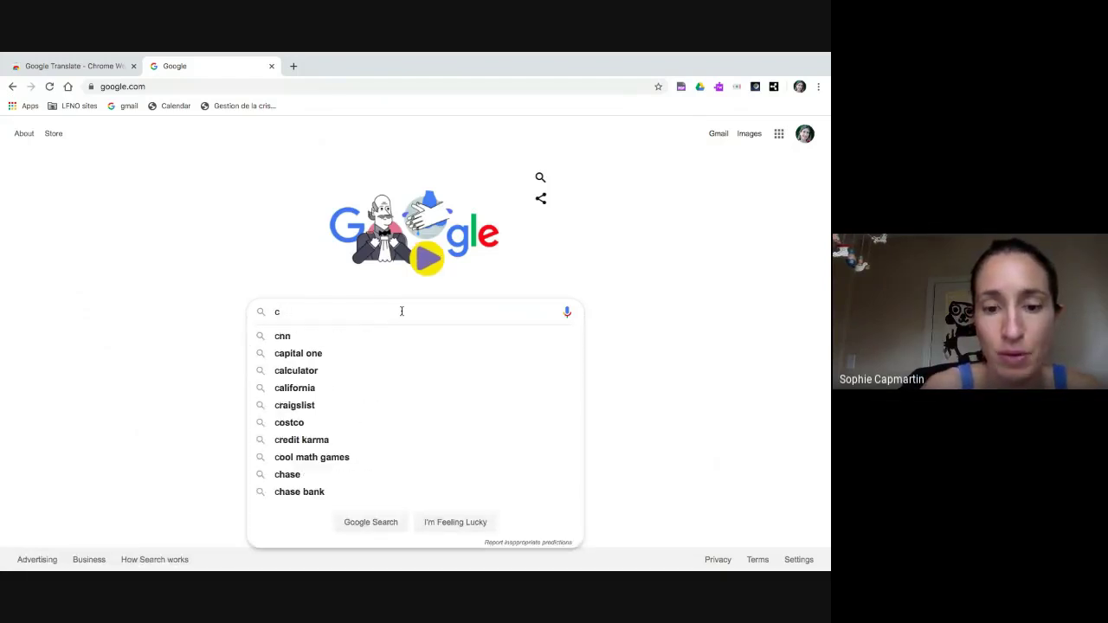
text(hrome google trasla)
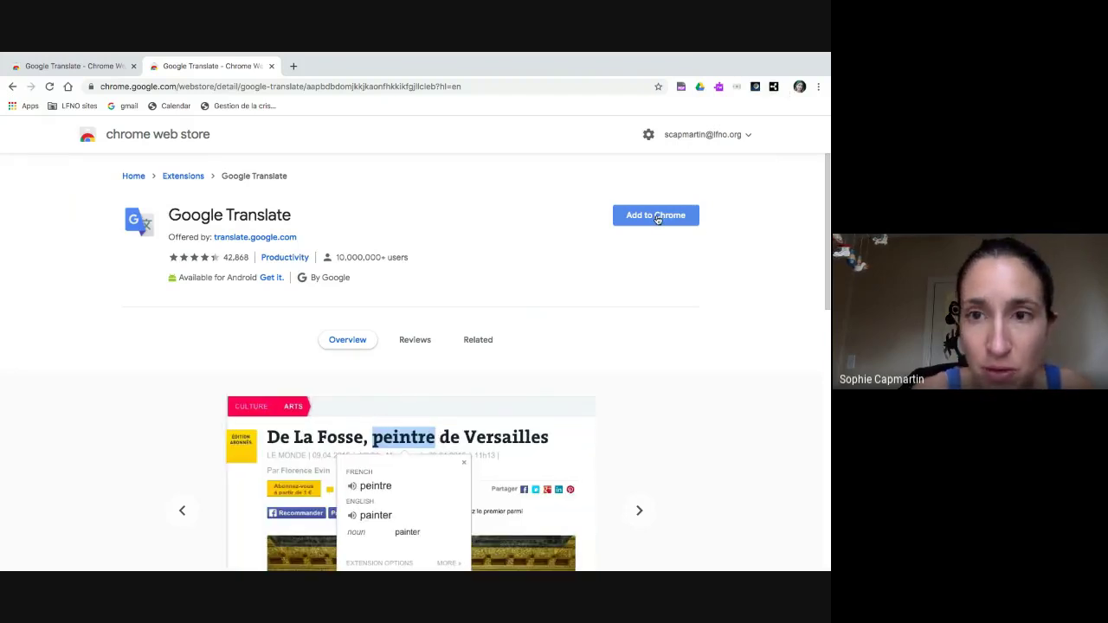
Add the Google Translate extension to Chrome, accept its permissions, and dismiss the installation notice
click(657, 217)
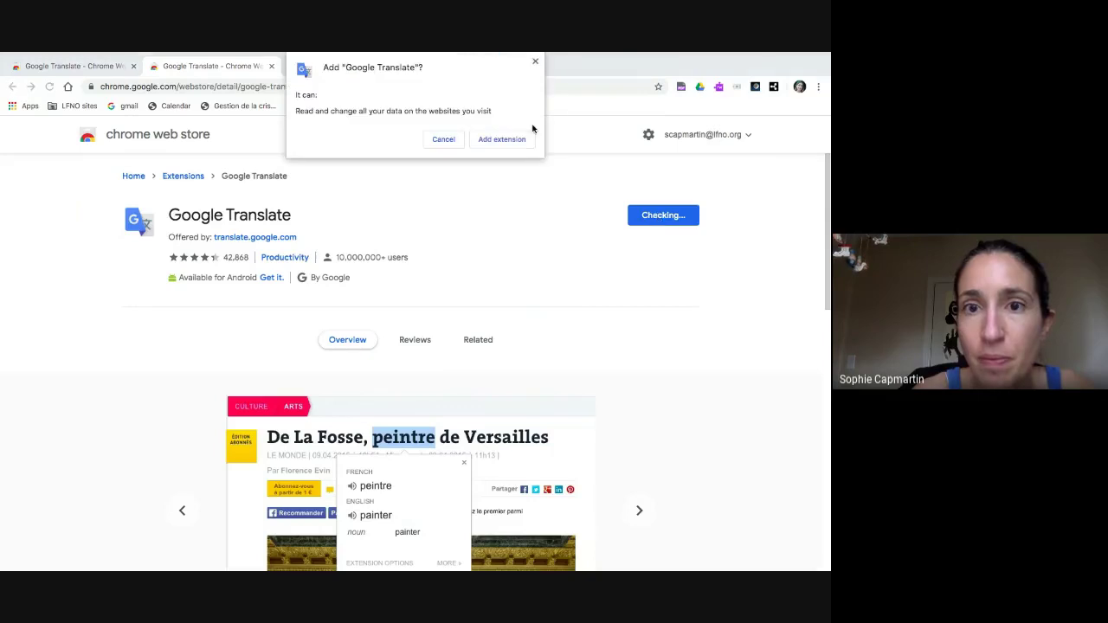
click(503, 140)
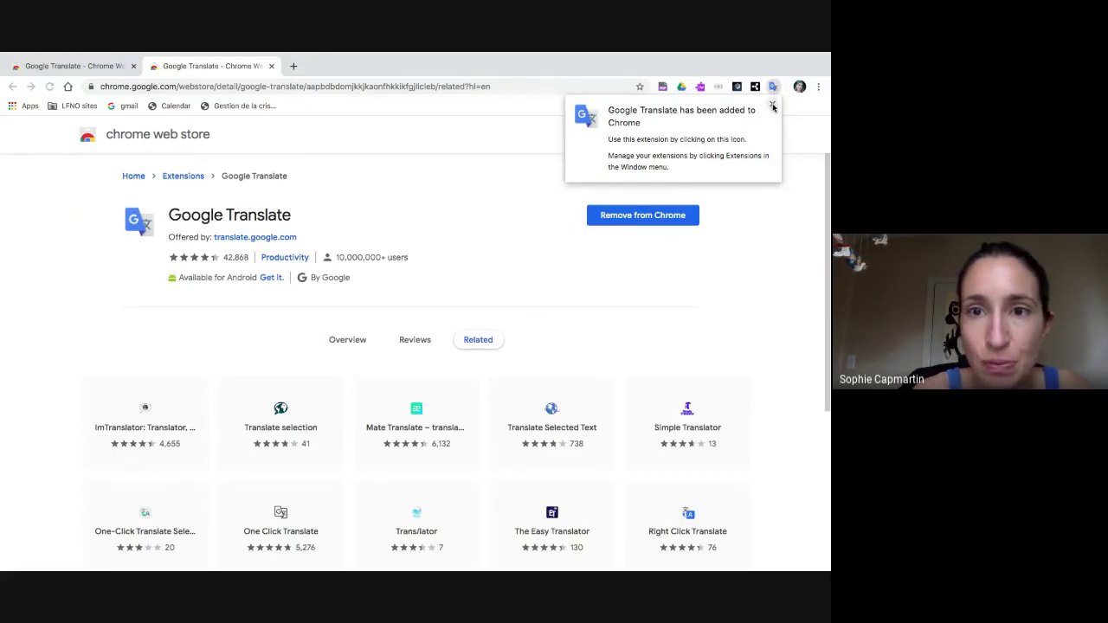
click(772, 105)
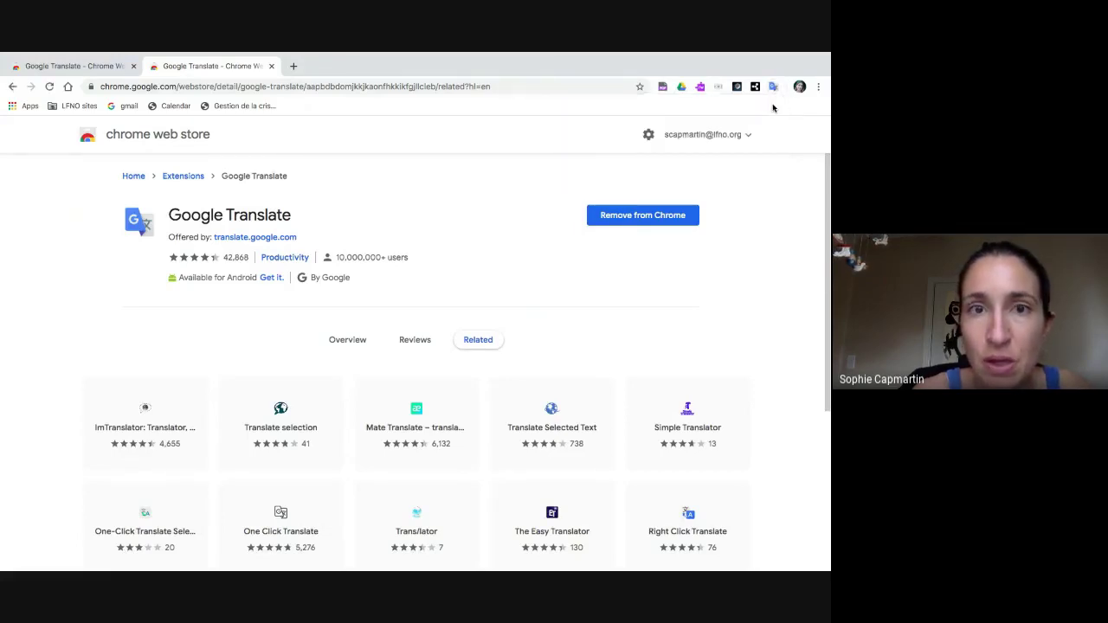
Search for "tv5monde jeunesse" in a new tab and open the TV5 Monde Jeunesse website
click(294, 67)
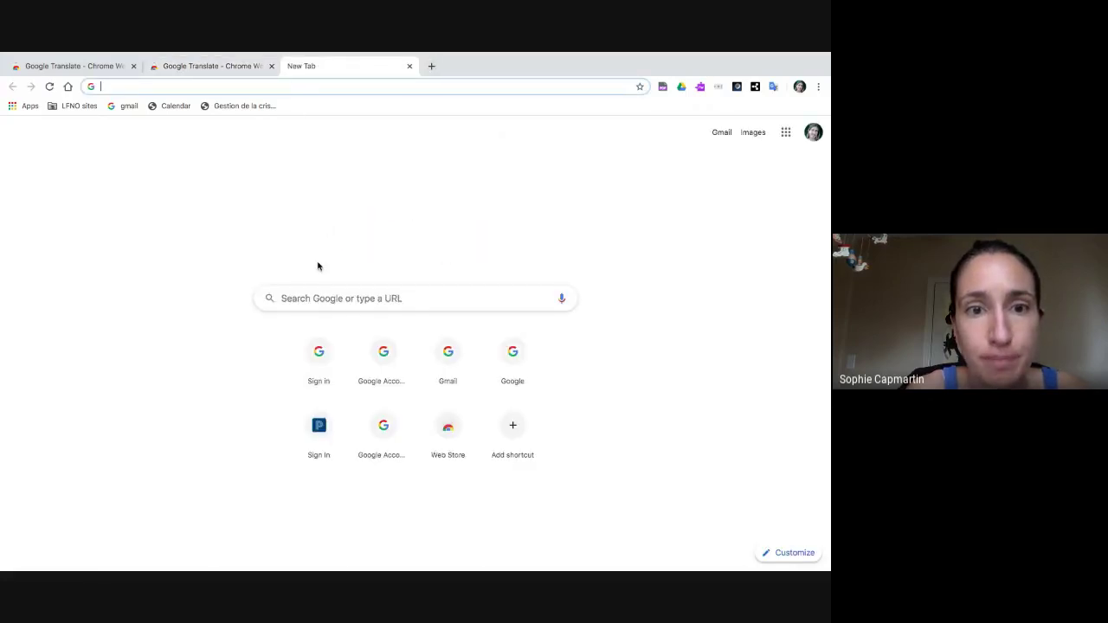
click(315, 299)
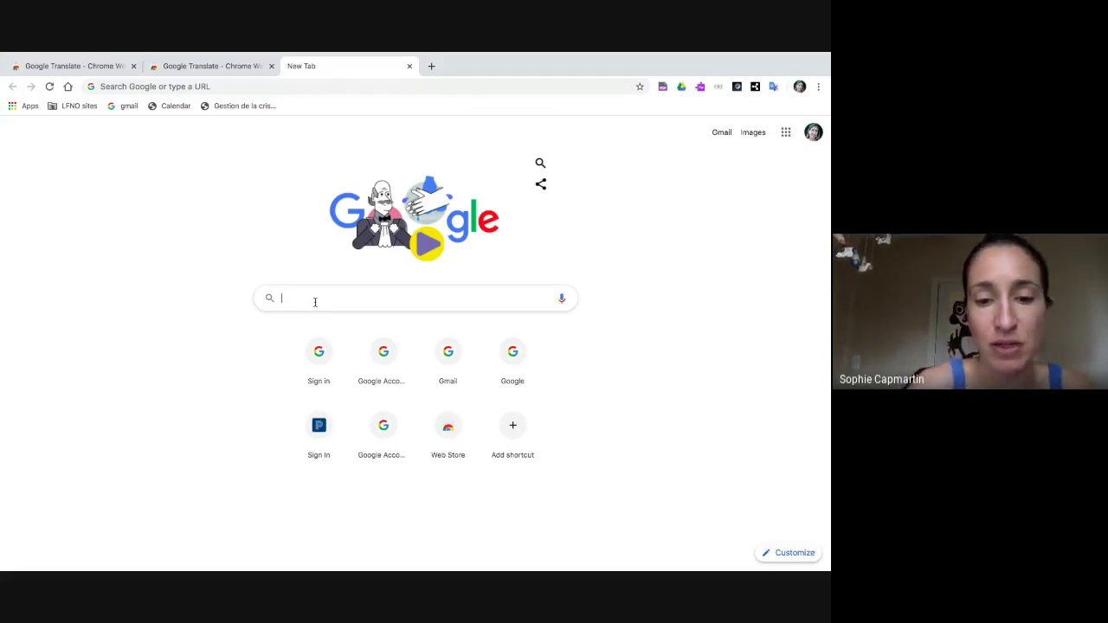
text(tv5monde jeunesse)
key(Return)
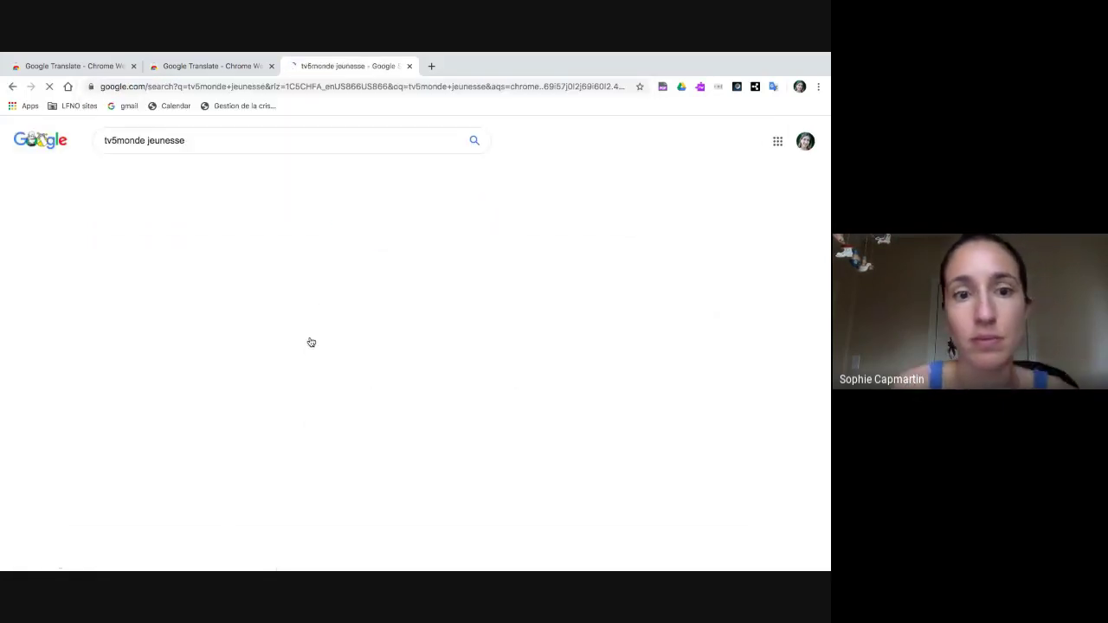
click(177, 237)
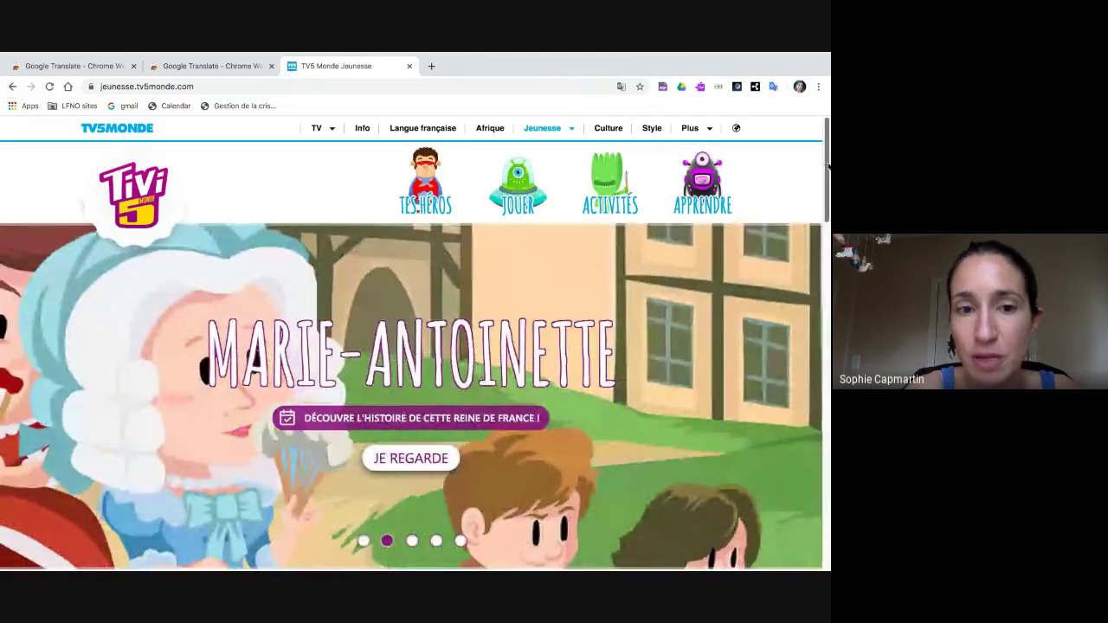
Translate the TV5 Monde Jeunesse homepage into English with the Google Translate extension
drag(826, 163, 798, 196)
scroll(798, 195, up, 3)
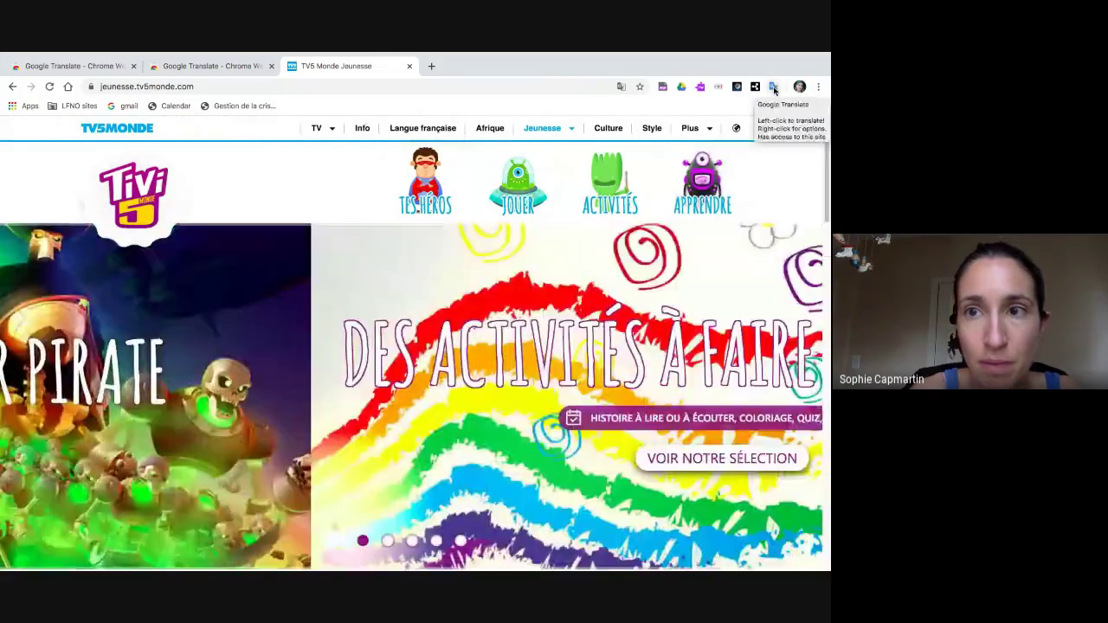
click(774, 88)
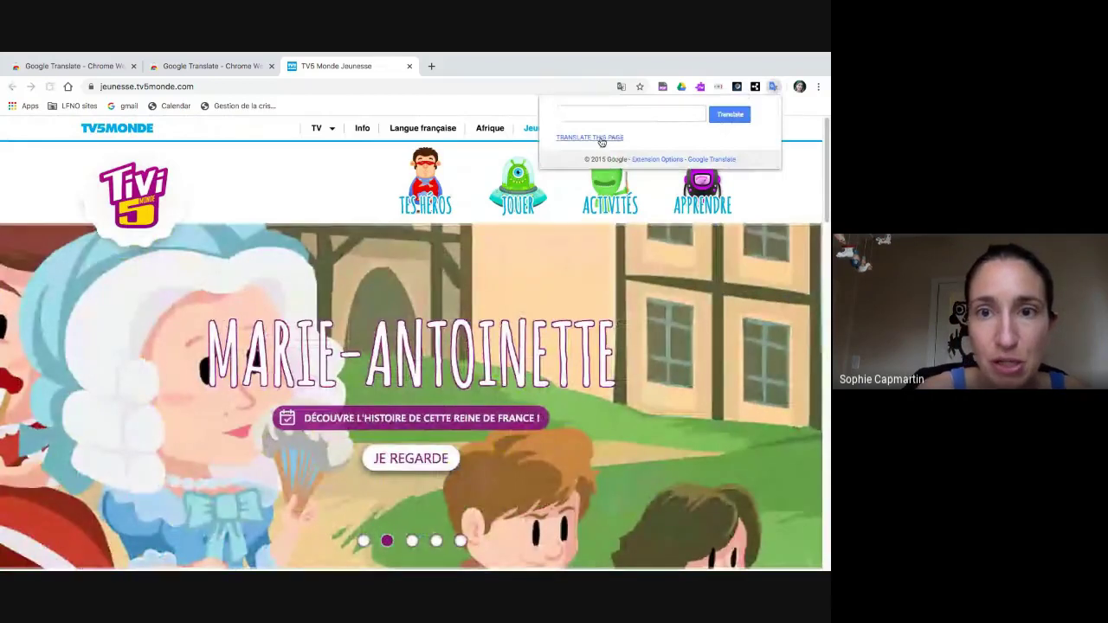
click(602, 140)
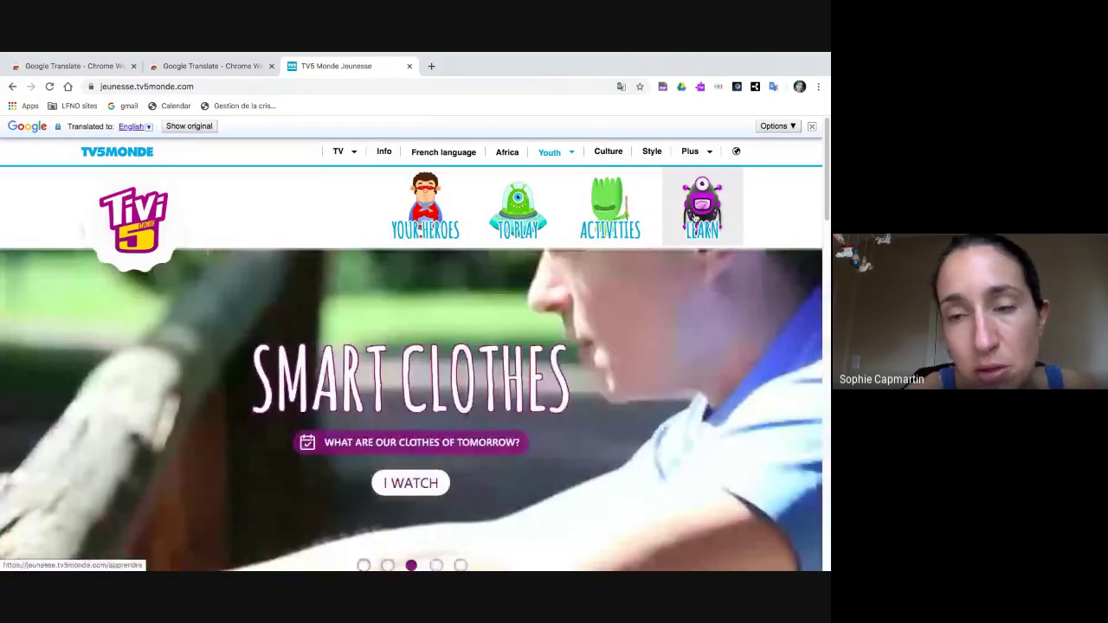
Open the site's Learn (Apprendre) section and translate that page into English with the extension
click(695, 218)
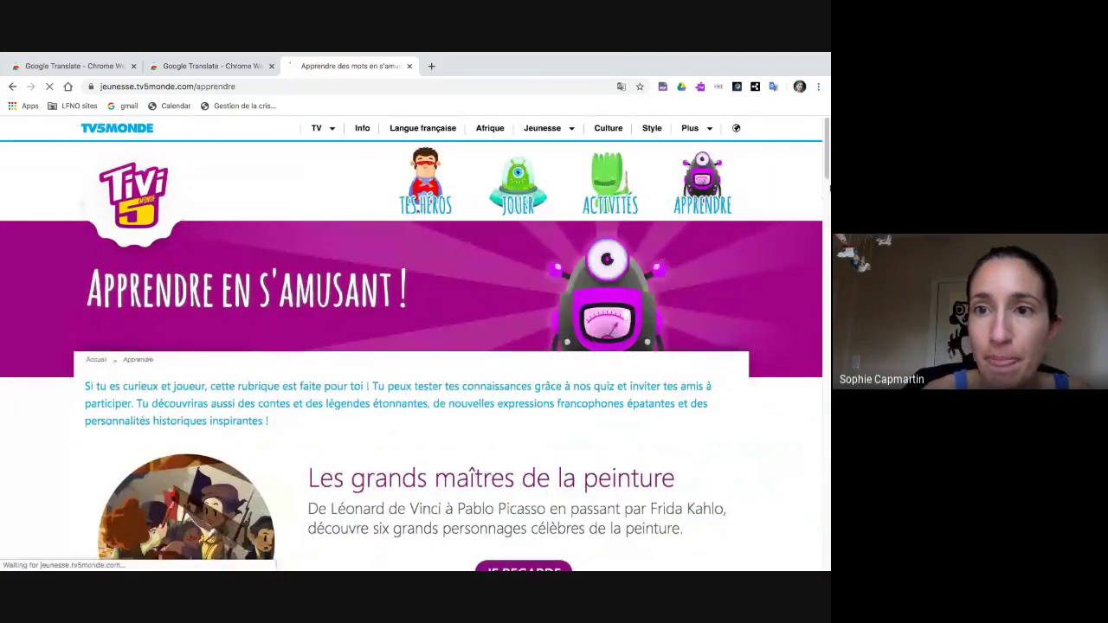
scroll(827, 155, down, 2)
mouse_move(828, 155)
mouse_down()
mouse_move(828, 212)
mouse_move(814, 146)
mouse_up()
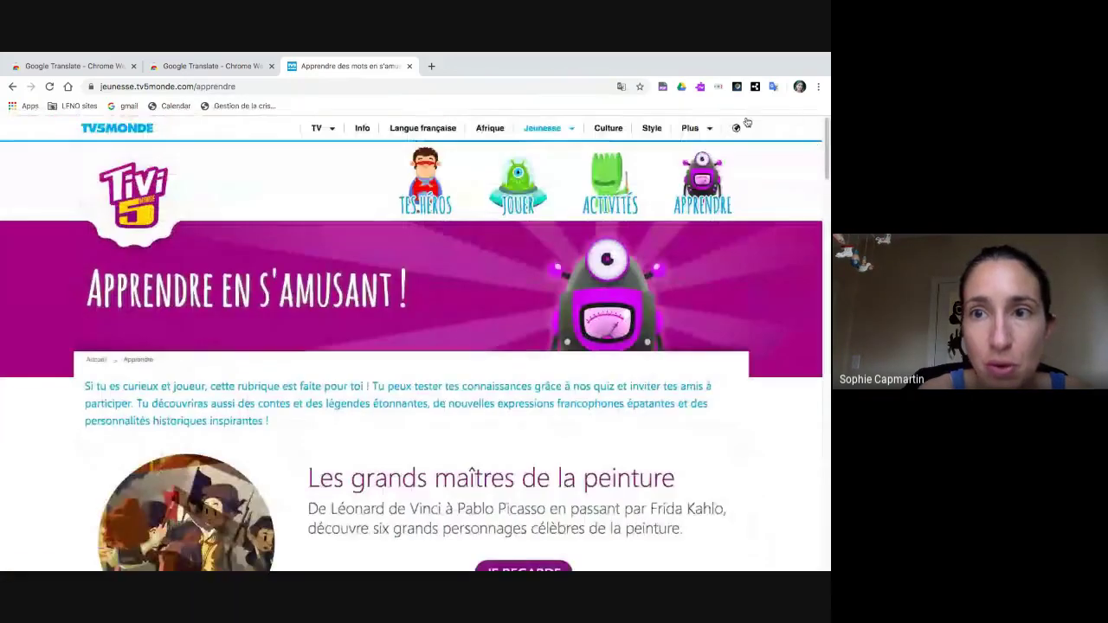
click(773, 88)
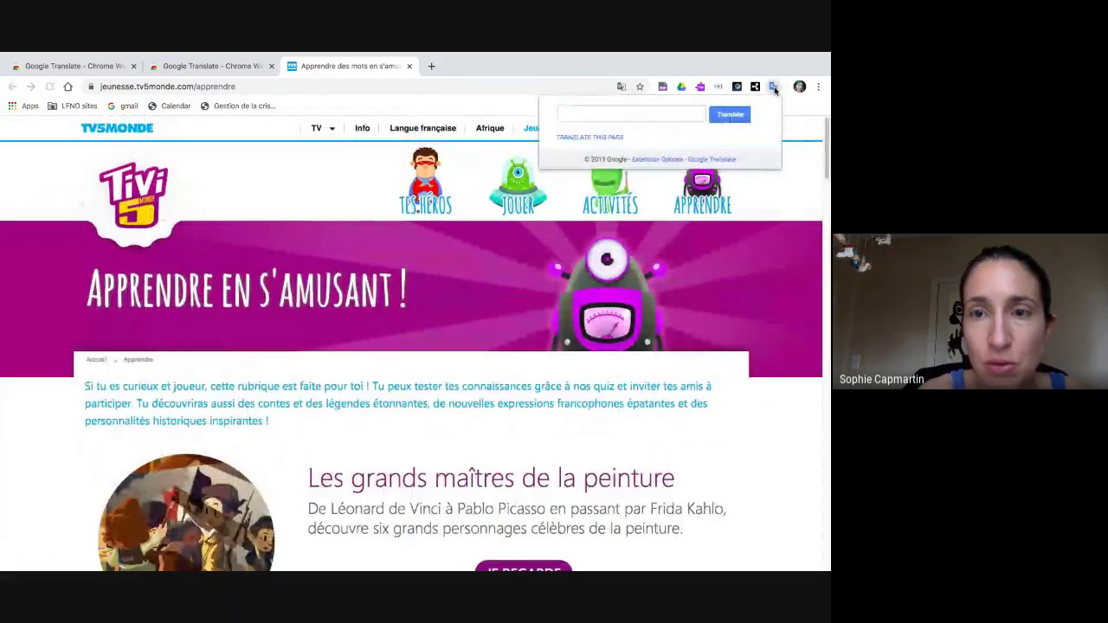
click(598, 139)
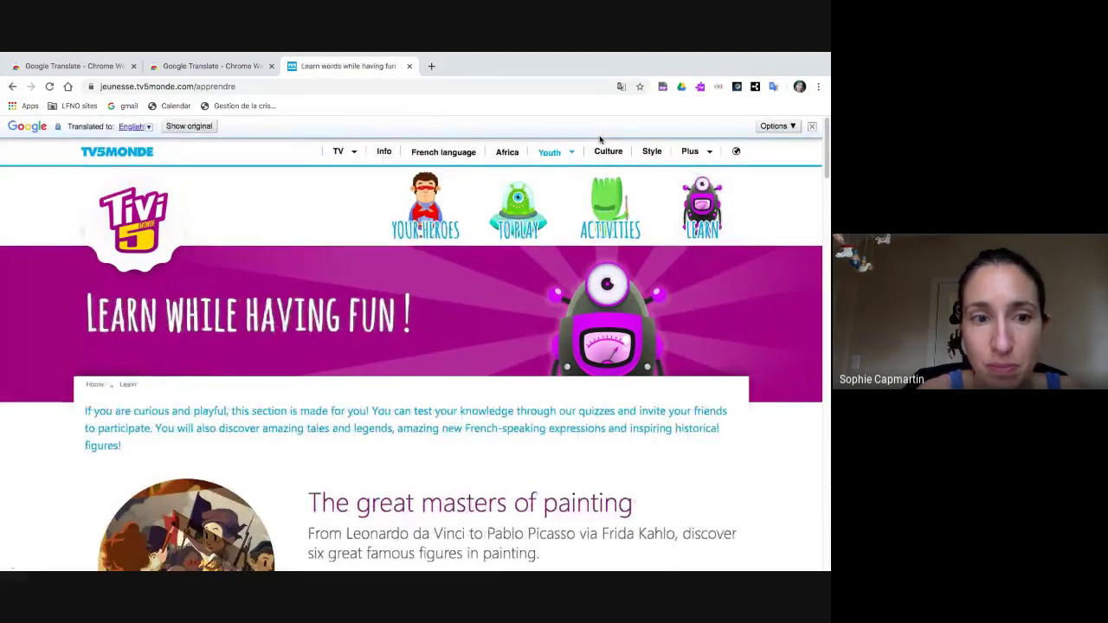
Open "The great masters of painting" from the Learn section and translate its page into English
scroll(483, 455, down, 3)
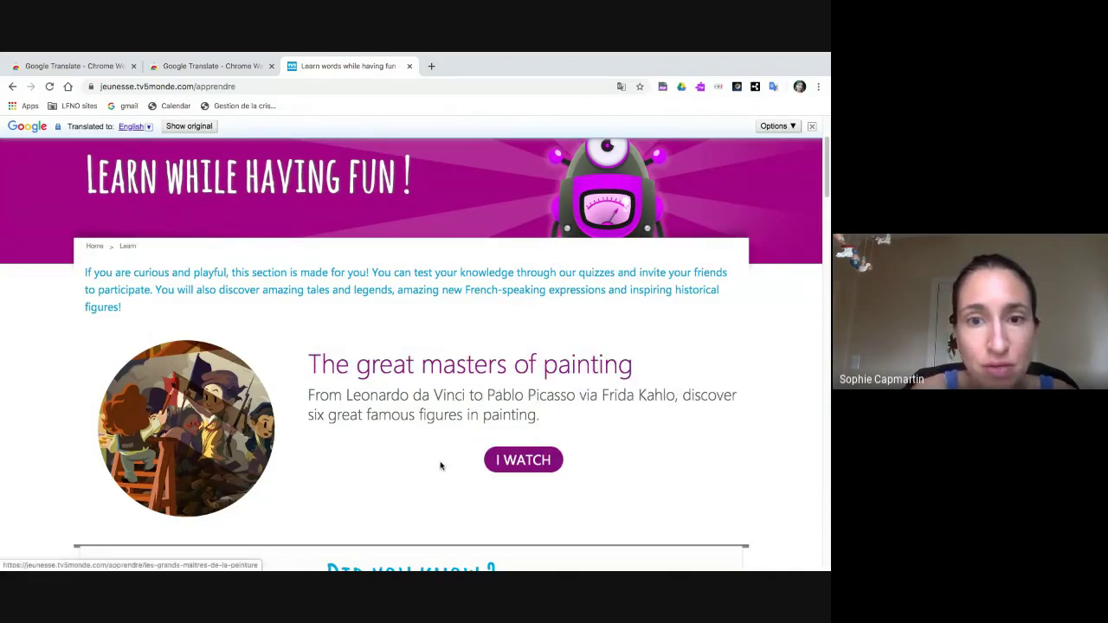
click(525, 461)
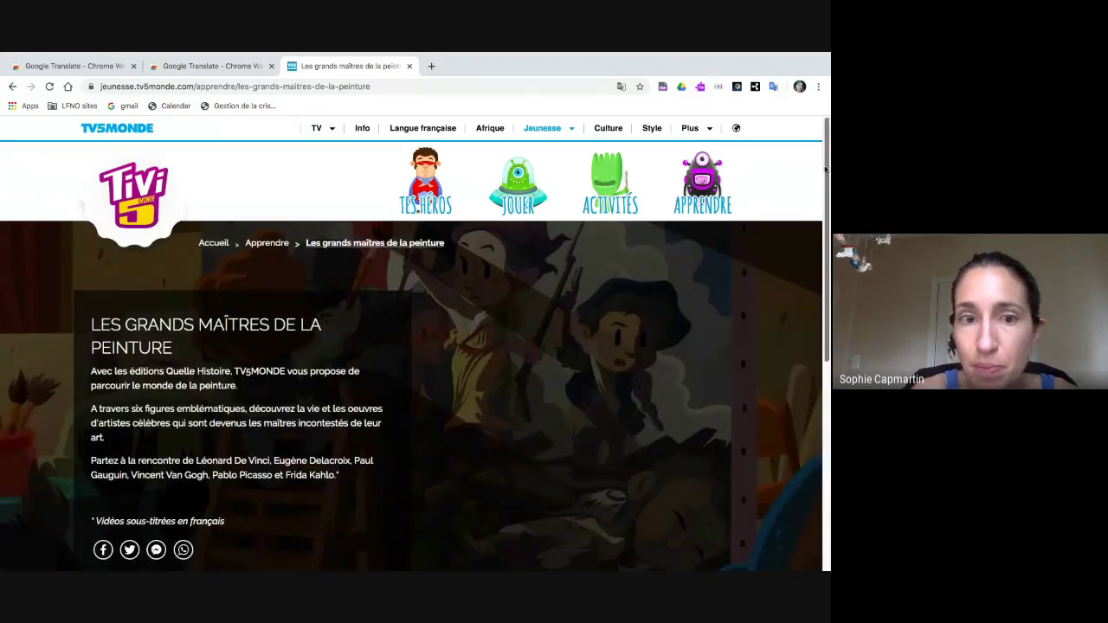
drag(825, 170, 823, 266)
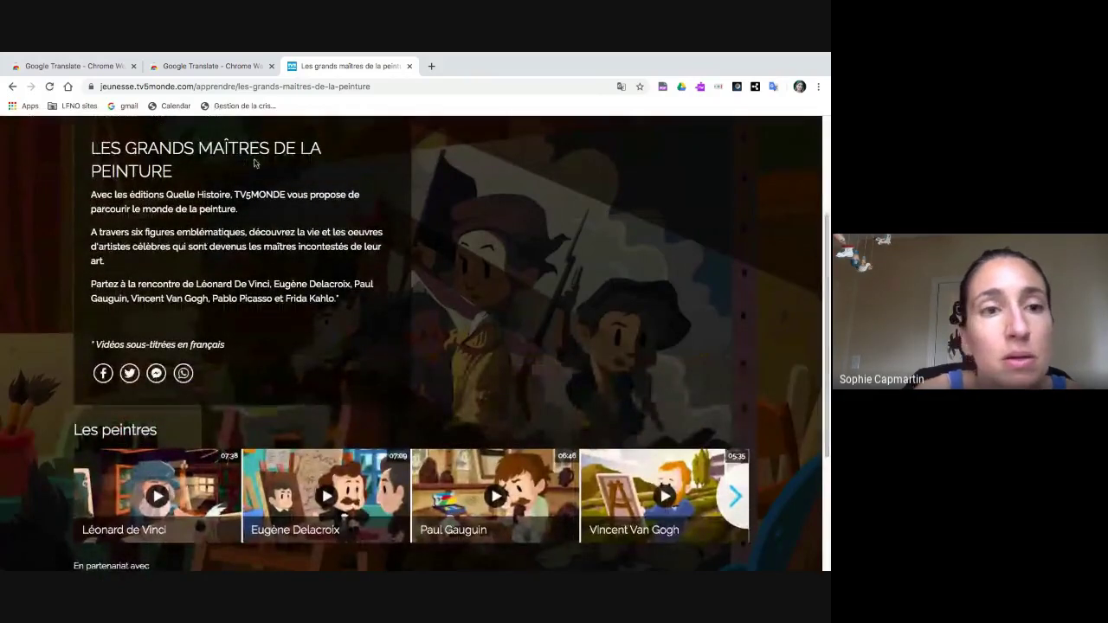
click(773, 87)
click(603, 139)
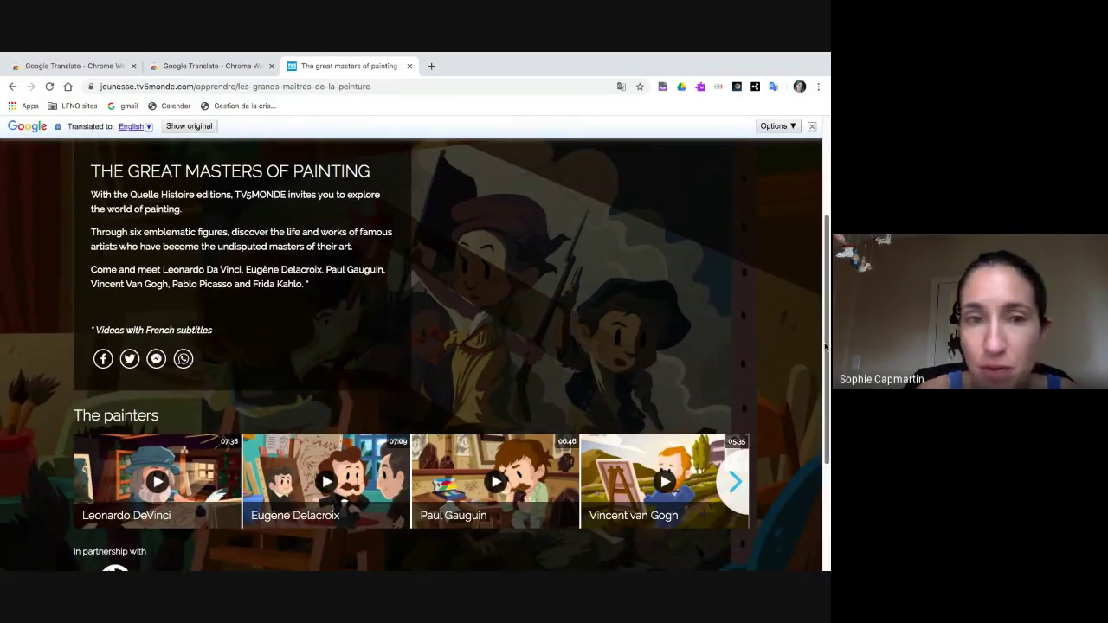
Open the Leonardo da Vinci video page from the painters list, view it, and close the browser window
scroll(432, 329, down, 1)
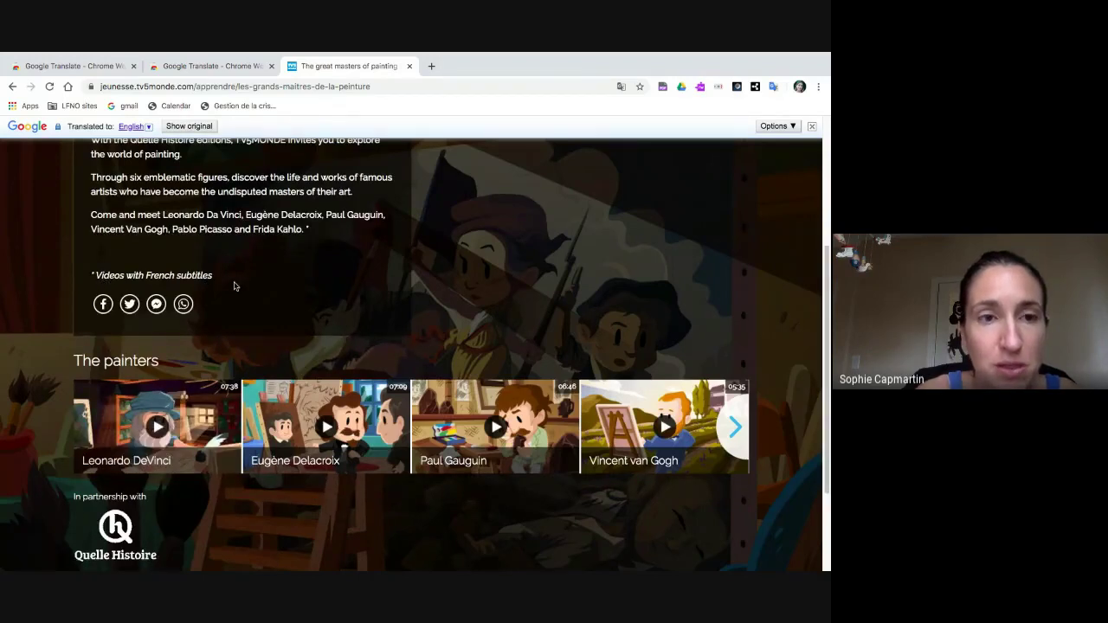
click(158, 424)
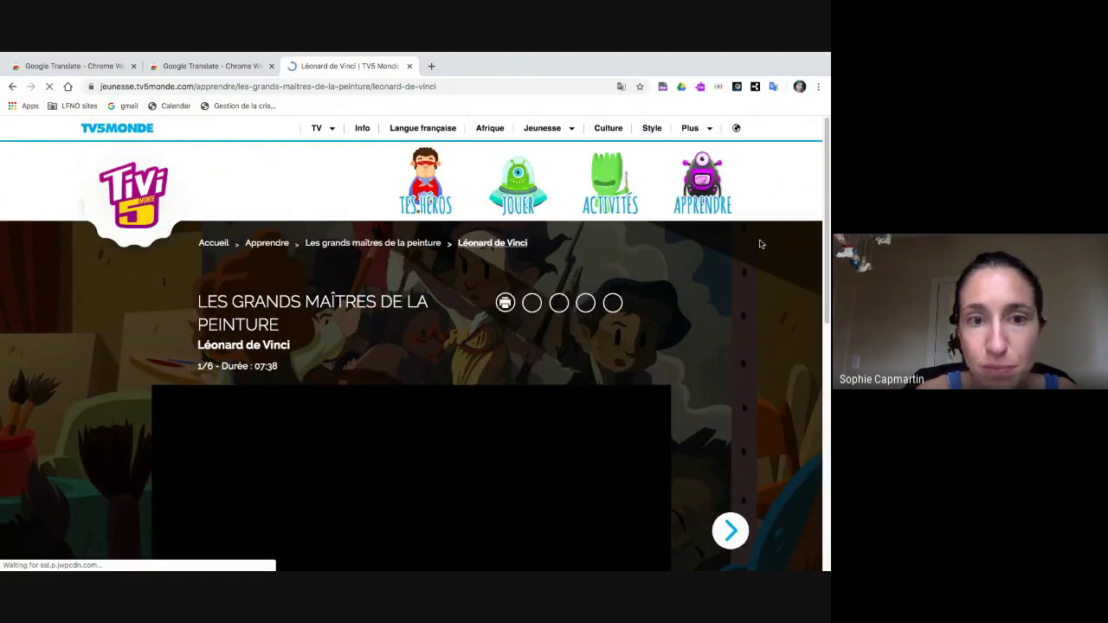
drag(825, 180, 826, 233)
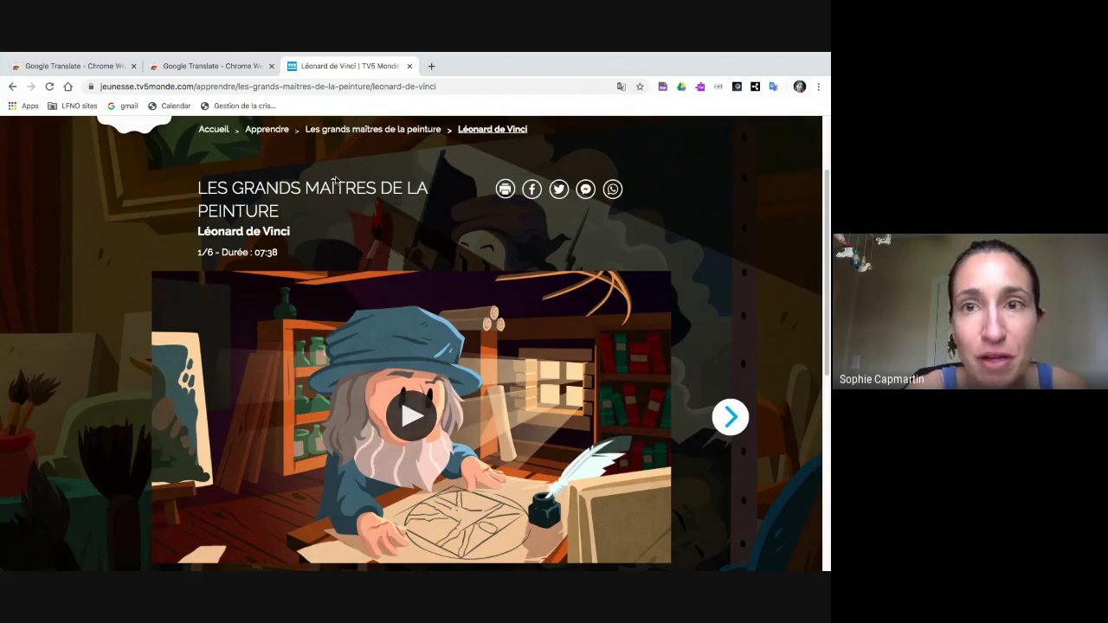
mouse_move(482, 54)
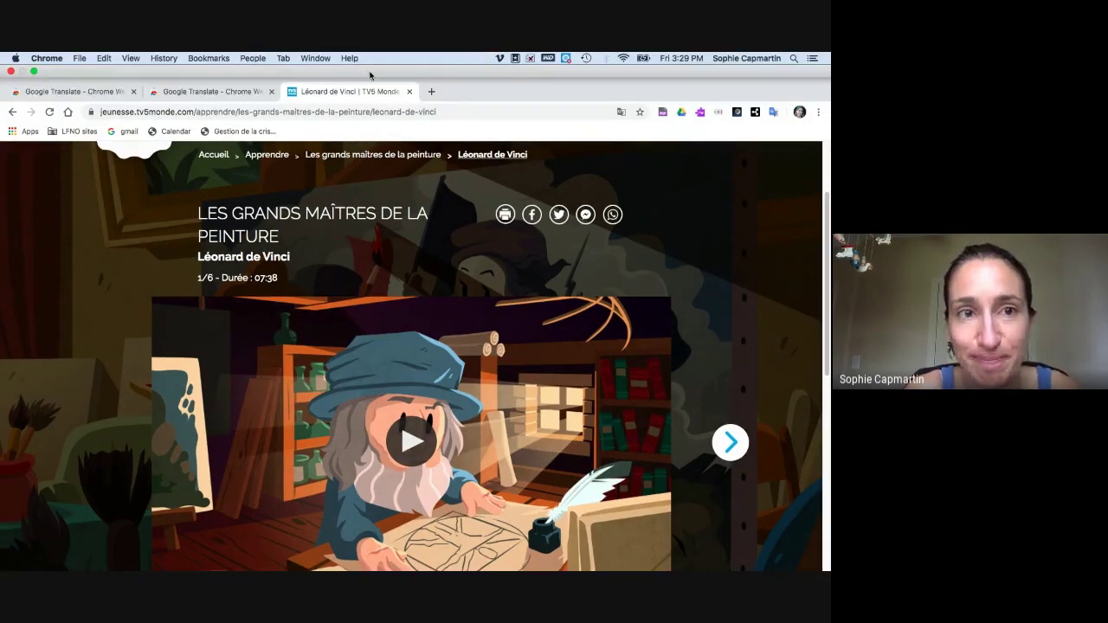
click(10, 70)
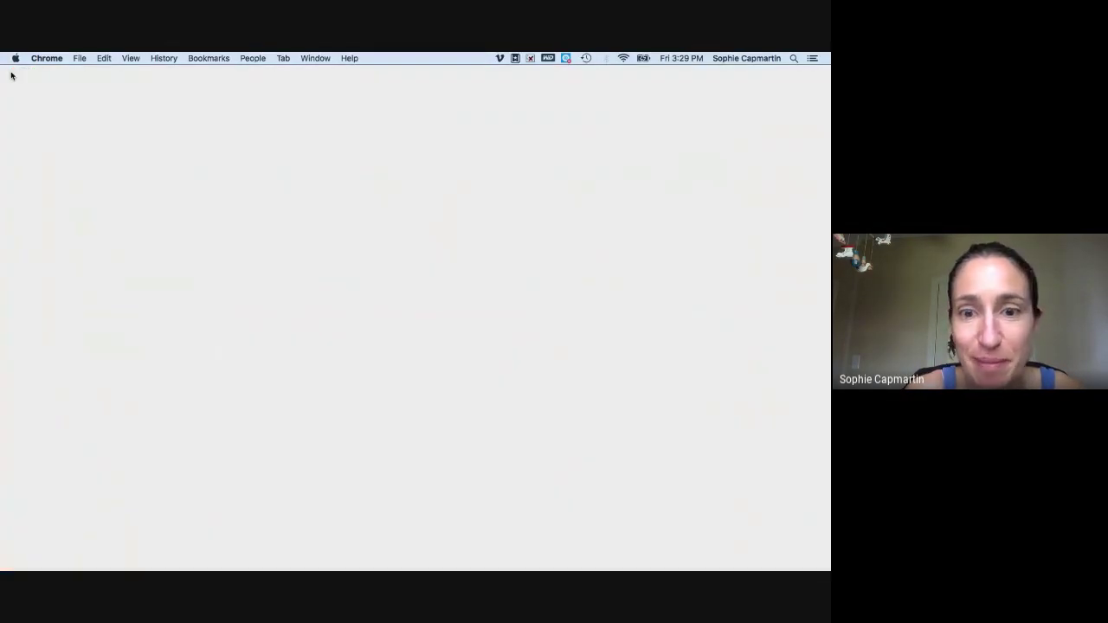